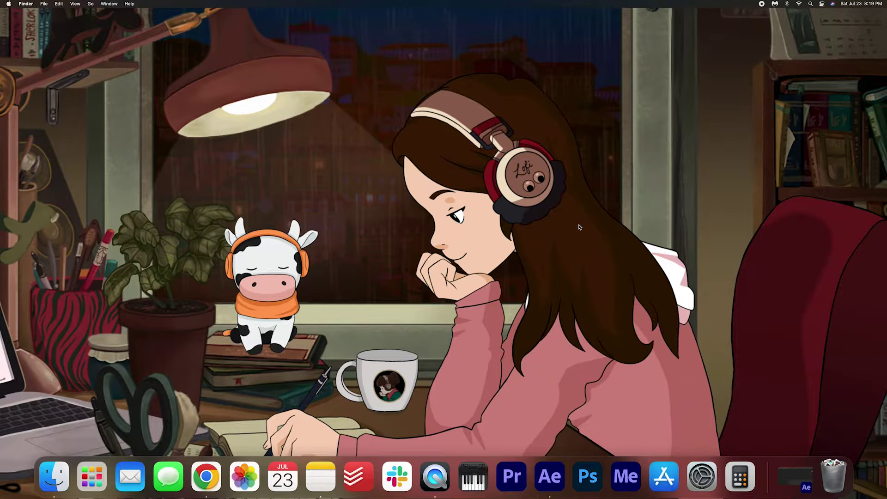
Step: Launch After Effects and create a new 1920×1080 composition named Comp 1
{"action": "left_click", "coordinate": [550, 476]}
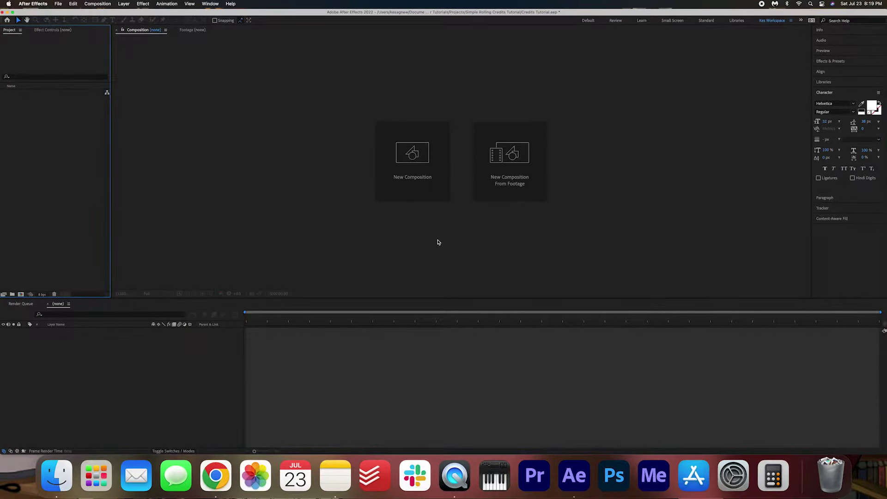
{"action": "left_click", "coordinate": [416, 161]}
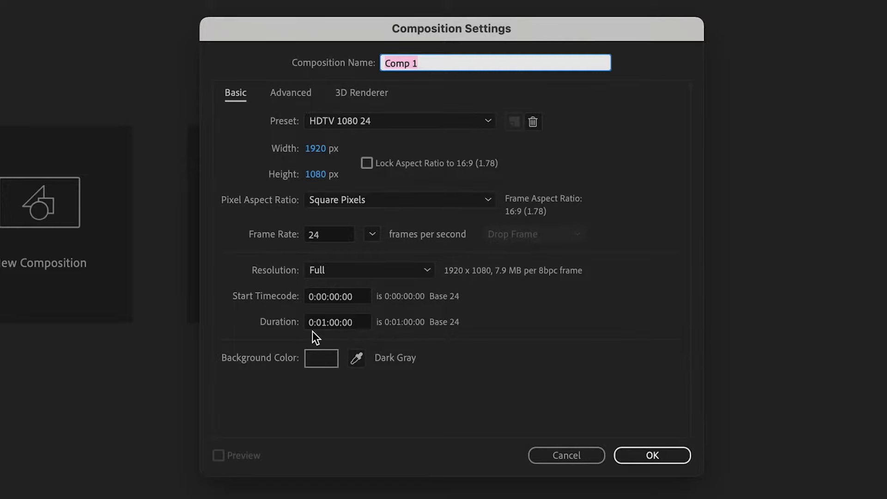
{"action": "left_click", "coordinate": [654, 457]}
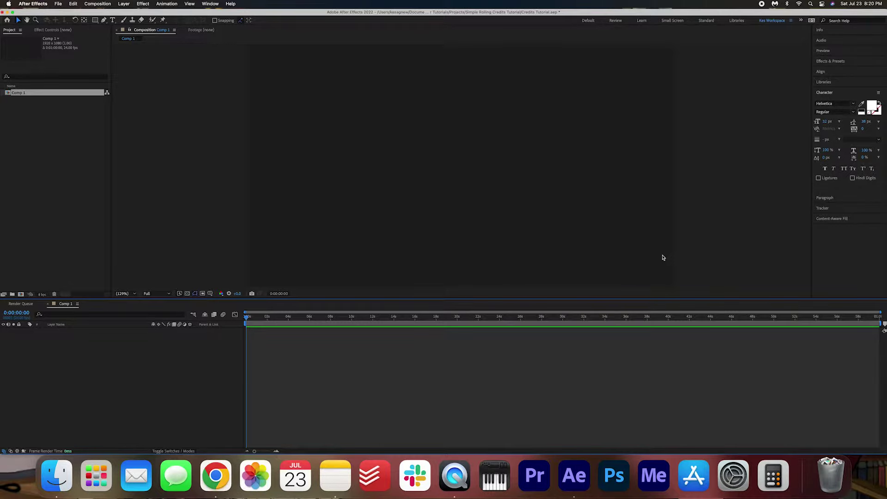
Step: Add a full-frame black solid layer to Comp 1
{"action": "right_click", "coordinate": [106, 341]}
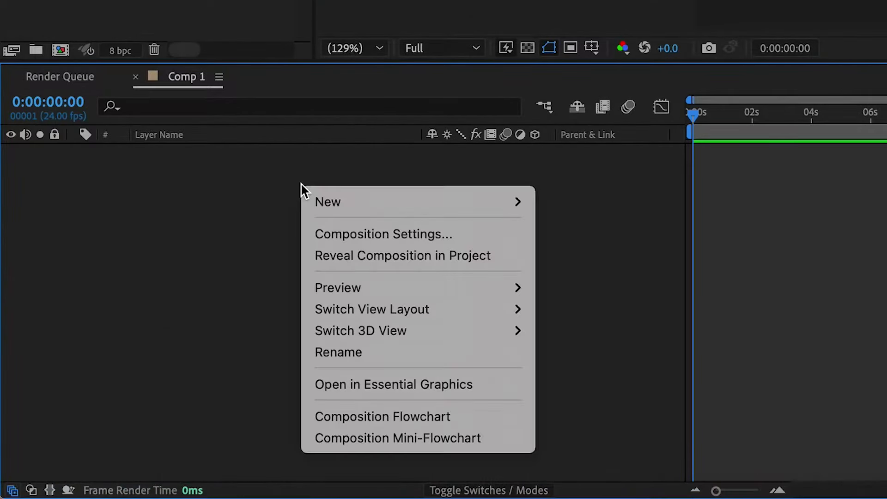
{"action": "mouse_move", "coordinate": [374, 202]}
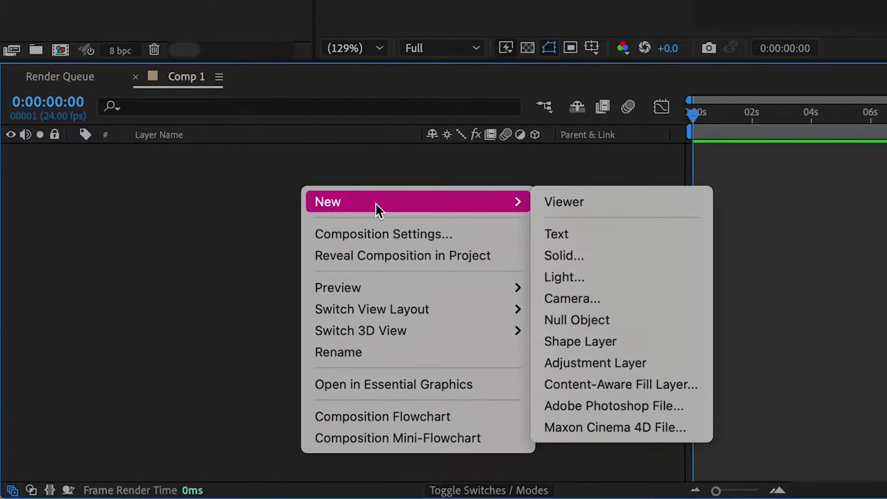
{"action": "left_click", "coordinate": [615, 256]}
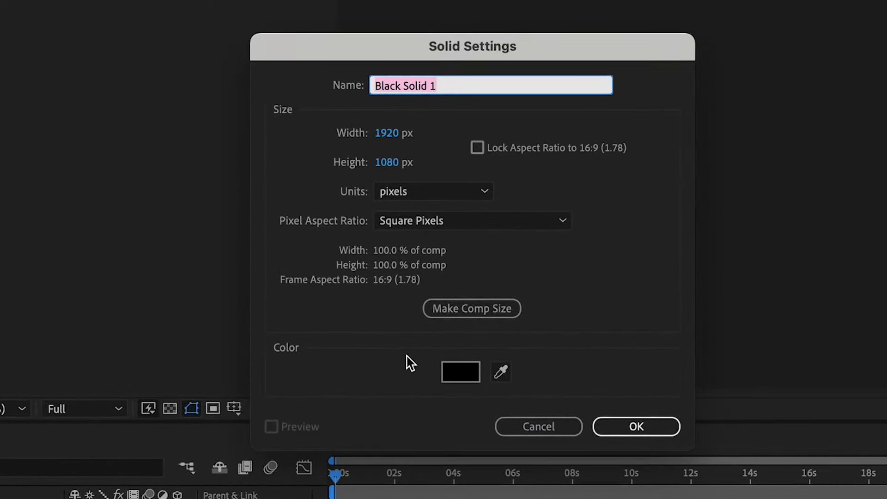
{"action": "left_click", "coordinate": [656, 425]}
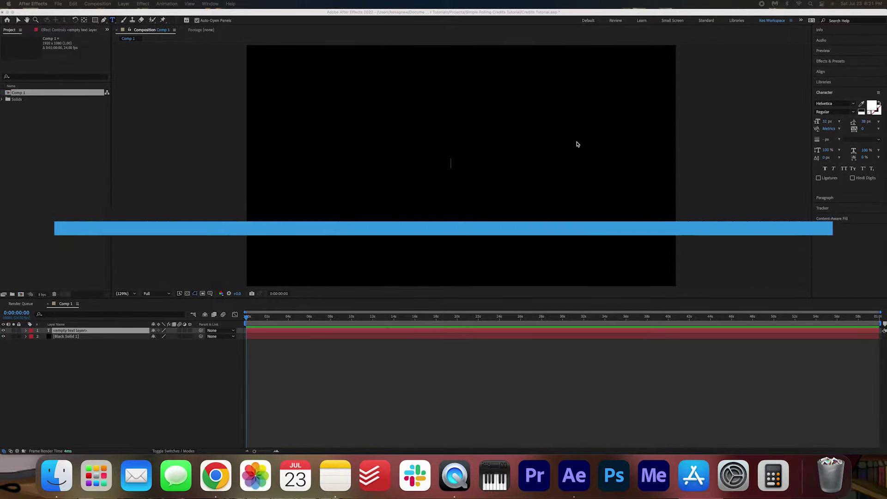
Step: Paste the credit list, Director through Casting Director, into the text layer
{"action": "key", "text": "super+v"}
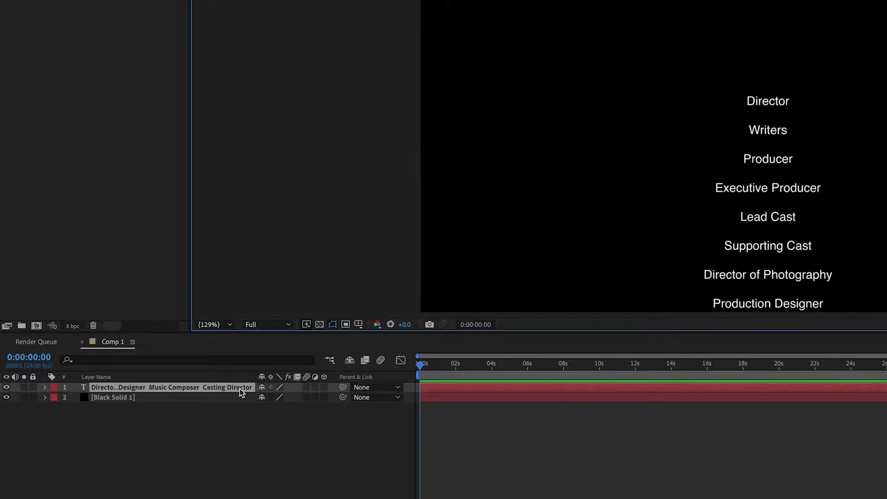
Step: Raise the credits text layer to Position Y 187.6 and select all its text
{"action": "left_click", "coordinate": [217, 386]}
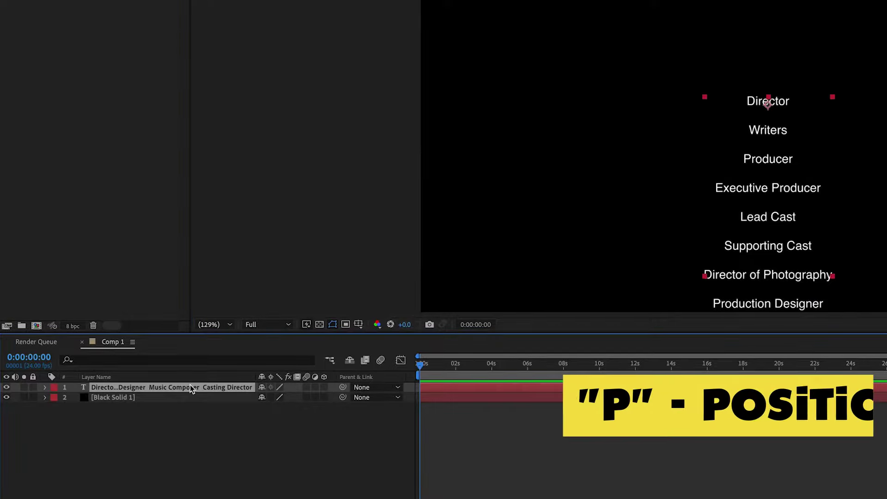
{"action": "key", "text": "p"}
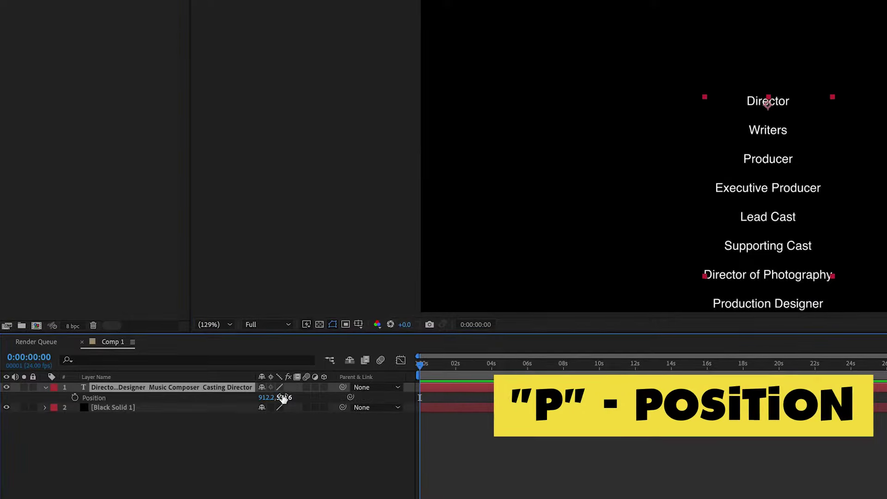
{"action": "left_click_drag", "start_coordinate": [285, 397], "coordinate": [211, 222]}
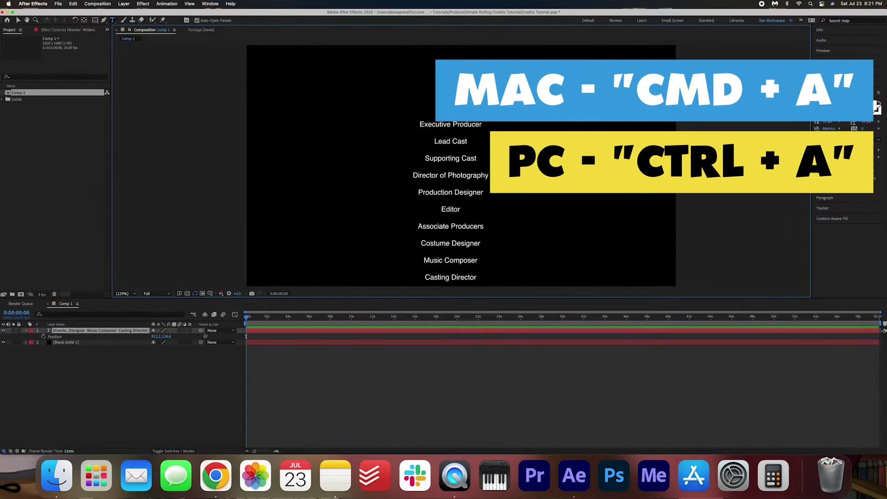
{"action": "key", "text": "super+a"}
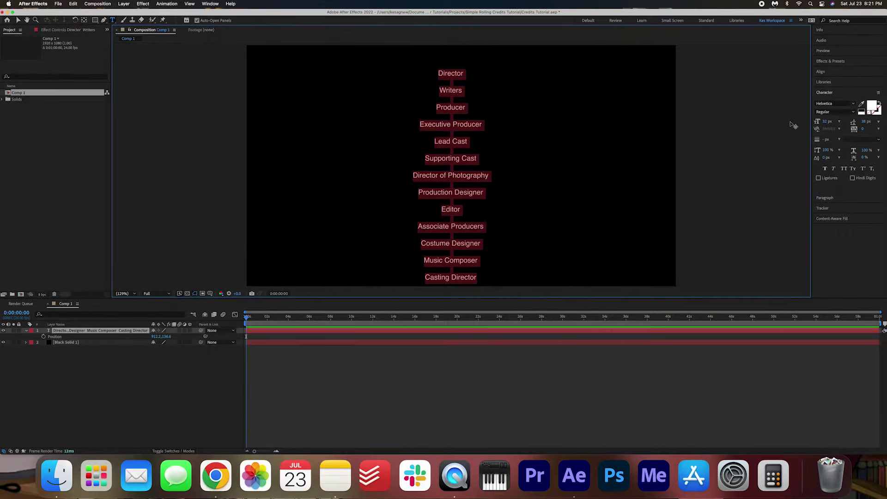
Step: Set the credit text font to Helvetica Bold
{"action": "left_click", "coordinate": [210, 4]}
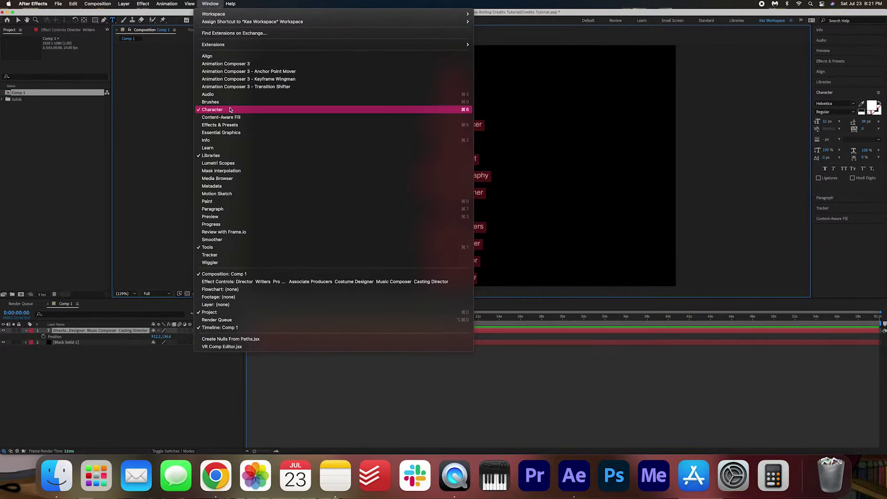
{"action": "left_click", "coordinate": [210, 5]}
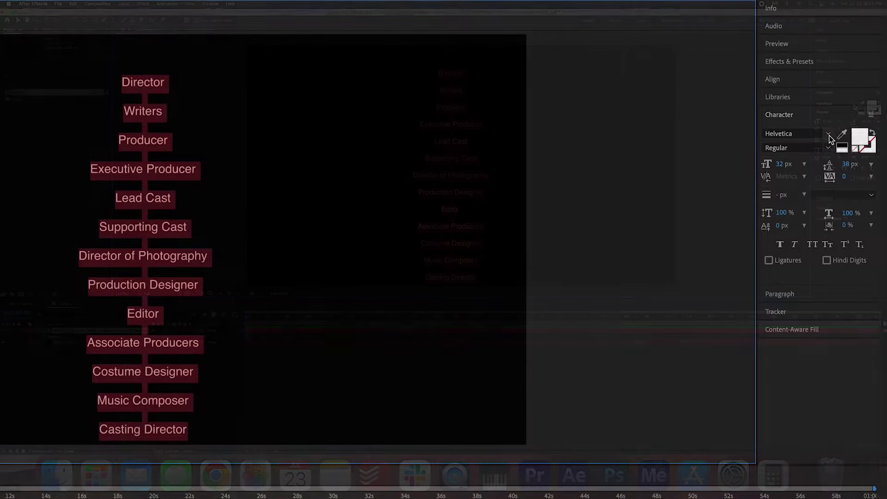
{"action": "left_click", "coordinate": [853, 103]}
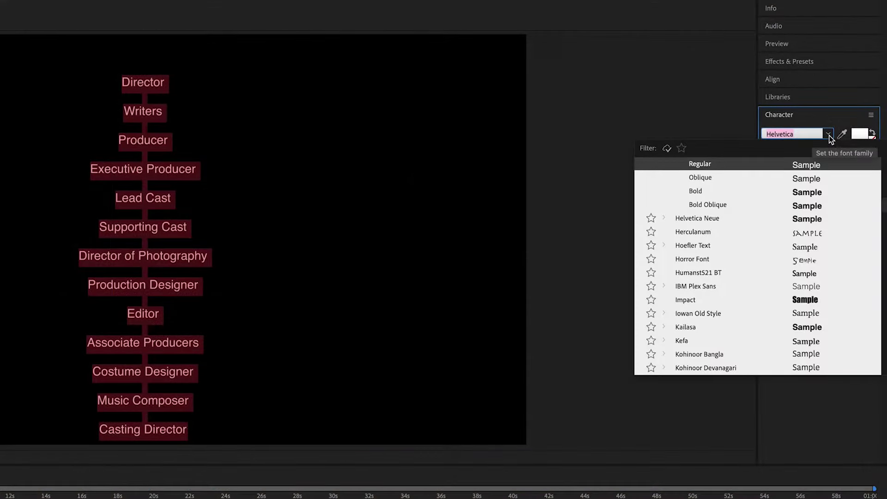
{"action": "left_click", "coordinate": [829, 135]}
{"action": "left_click", "coordinate": [830, 147]}
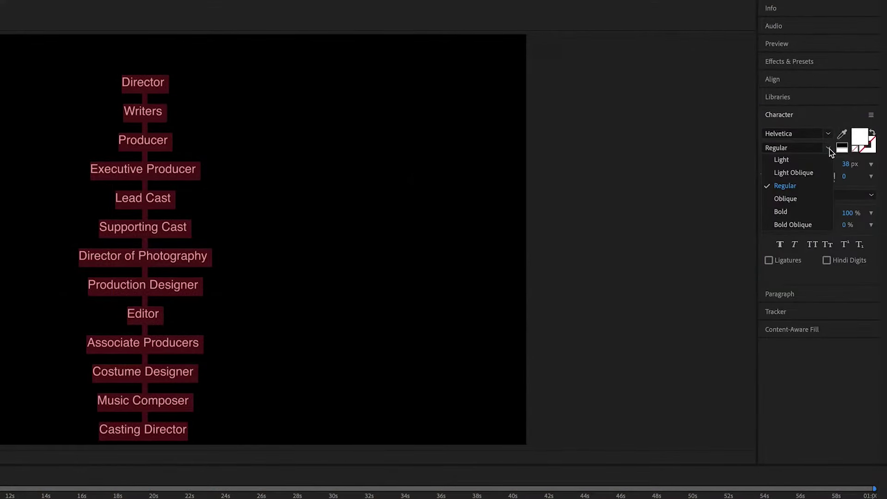
{"action": "left_click", "coordinate": [830, 149]}
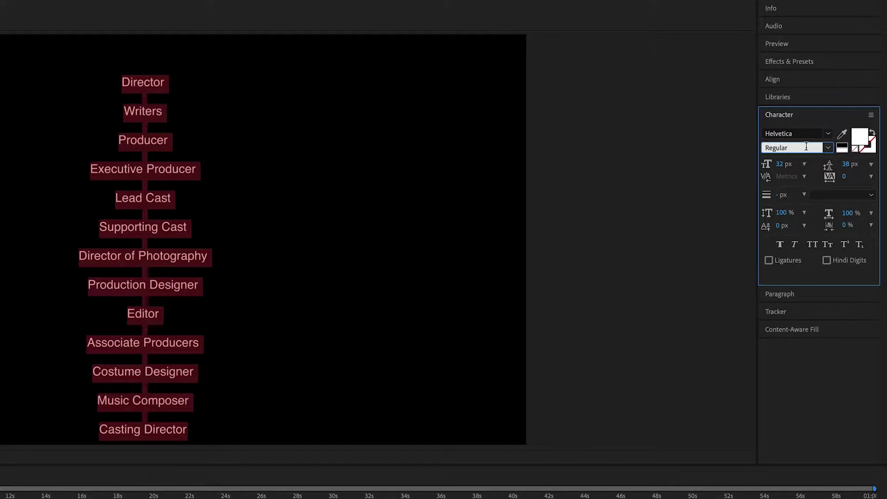
{"action": "left_click", "coordinate": [831, 147]}
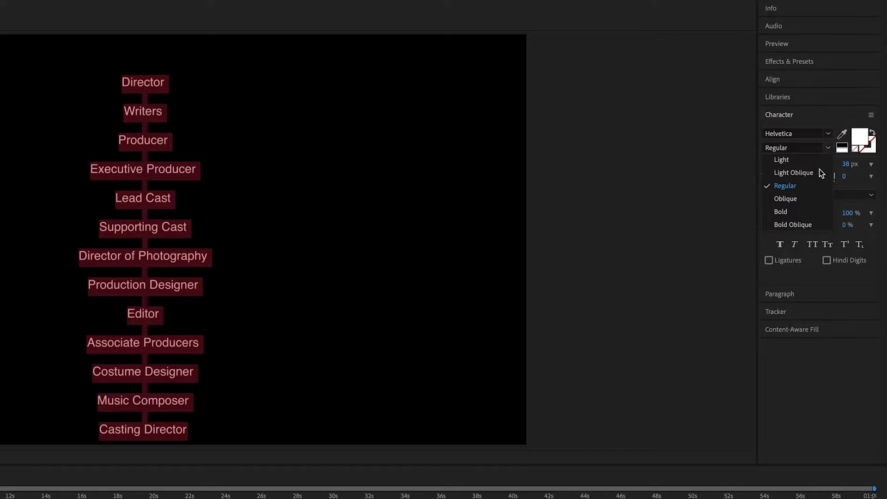
{"action": "left_click", "coordinate": [803, 212]}
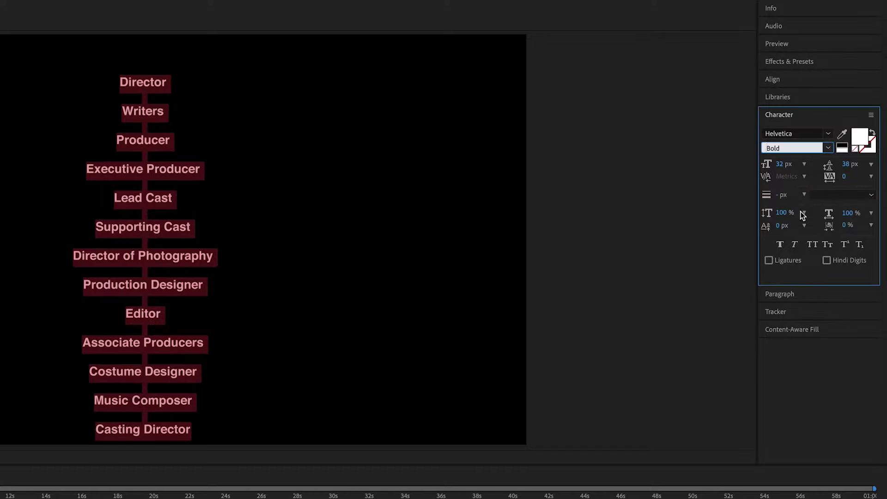
Step: Make the credits 35 px All Caps with 47 px leading
{"action": "left_click", "coordinate": [780, 164]}
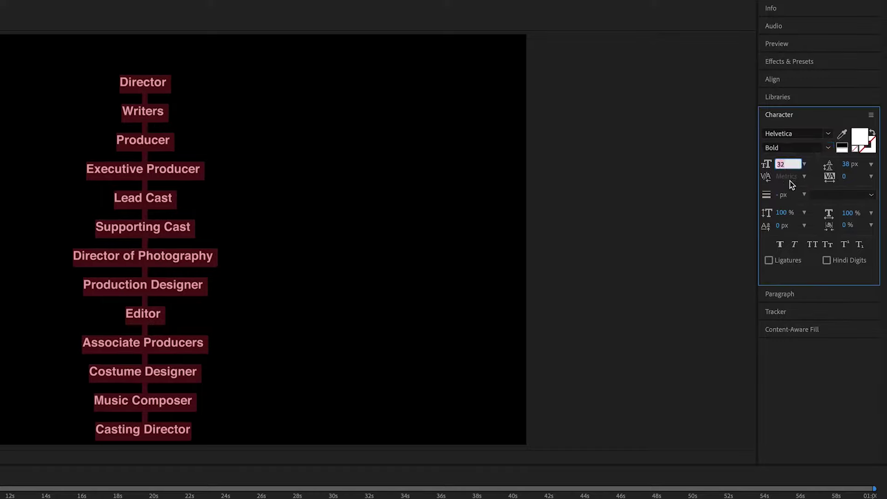
{"action": "type", "text": "35"}
{"action": "key", "text": "Return"}
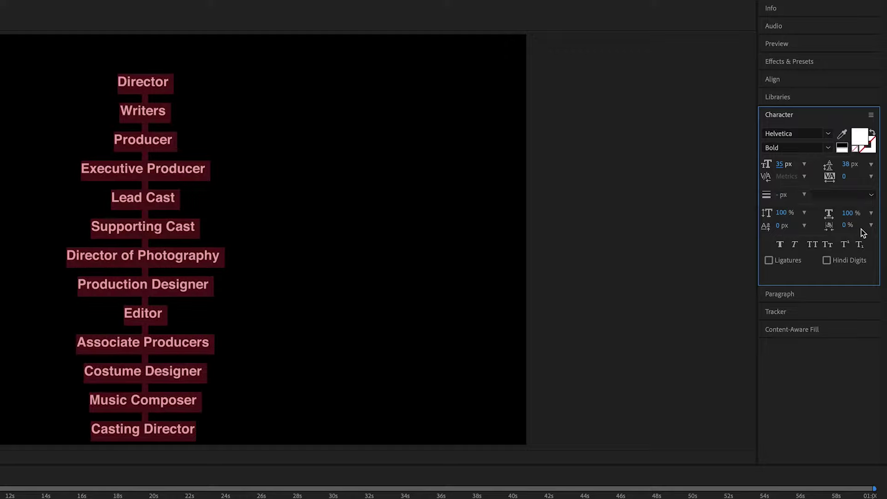
{"action": "left_click", "coordinate": [811, 245]}
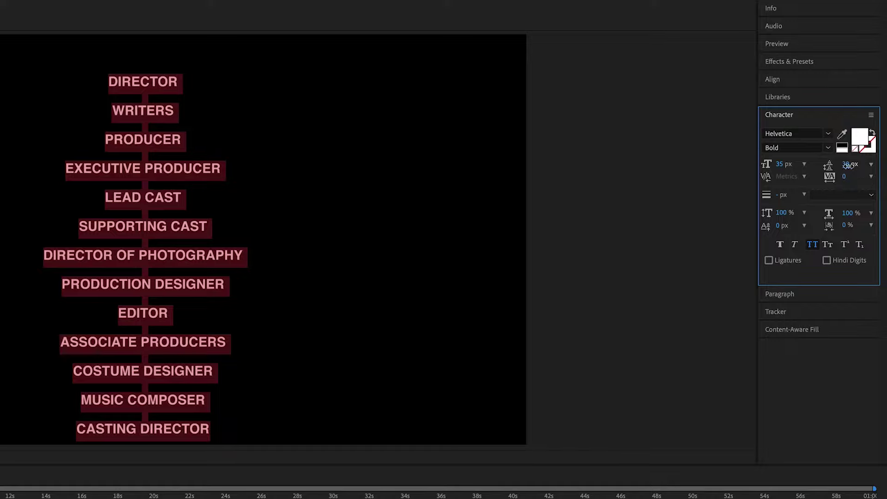
{"action": "left_click_drag", "start_coordinate": [847, 165], "coordinate": [868, 178]}
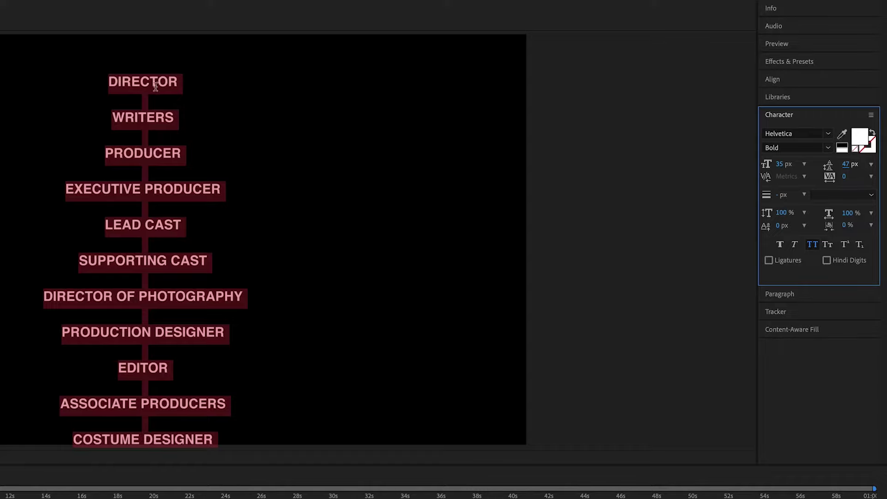
Step: Add a JANE DOE line directly under DIRECTOR
{"action": "left_click", "coordinate": [176, 80]}
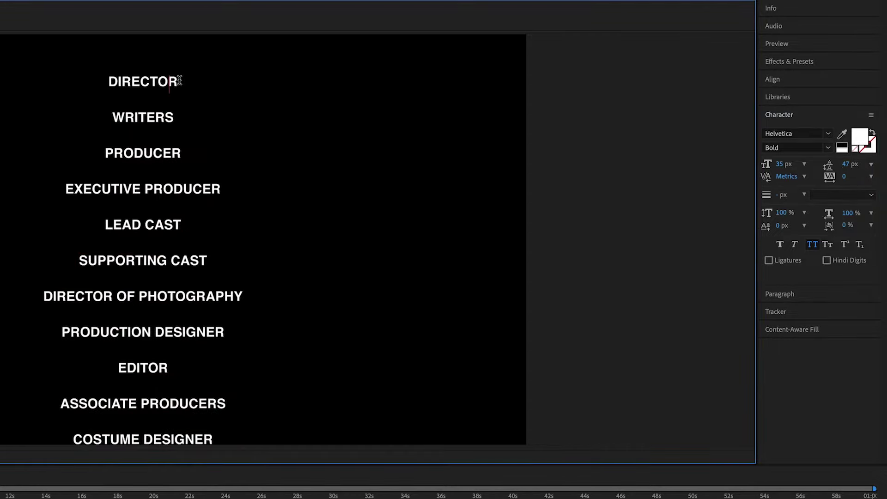
{"action": "key", "text": "Right"}
{"action": "key", "text": "Return"}
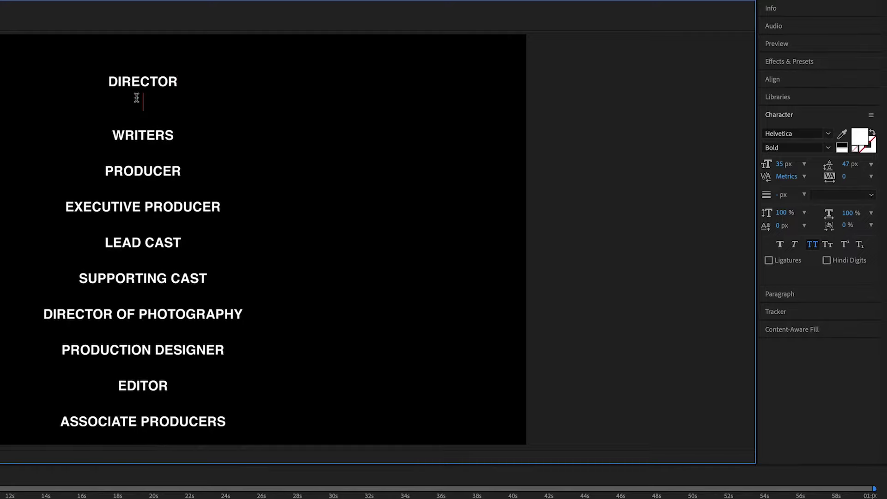
{"action": "type", "text": "JANE DOE"}
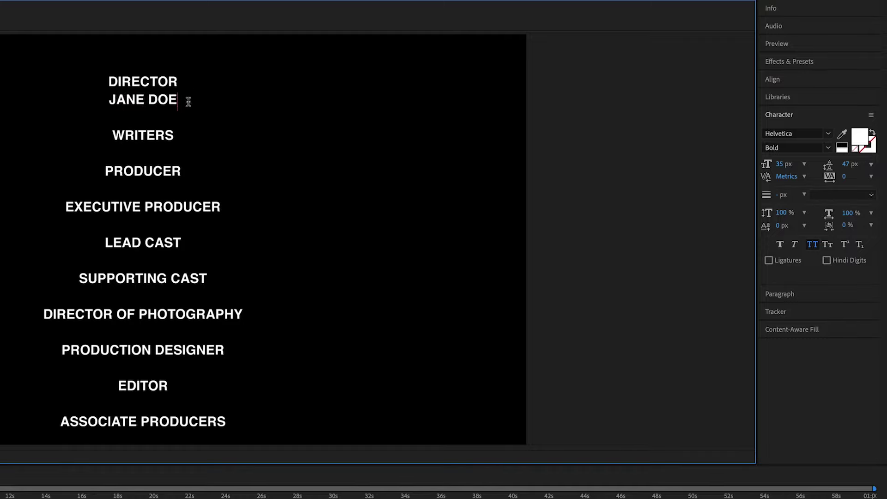
Step: Restyle the name line as mixed-case Helvetica Regular at 32 px
{"action": "left_click_drag", "start_coordinate": [185, 99], "coordinate": [91, 99]}
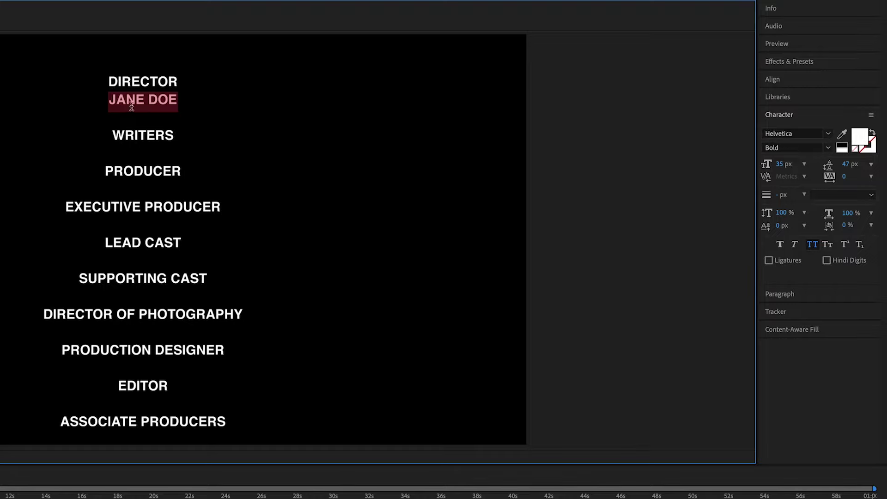
{"action": "left_click", "coordinate": [814, 247]}
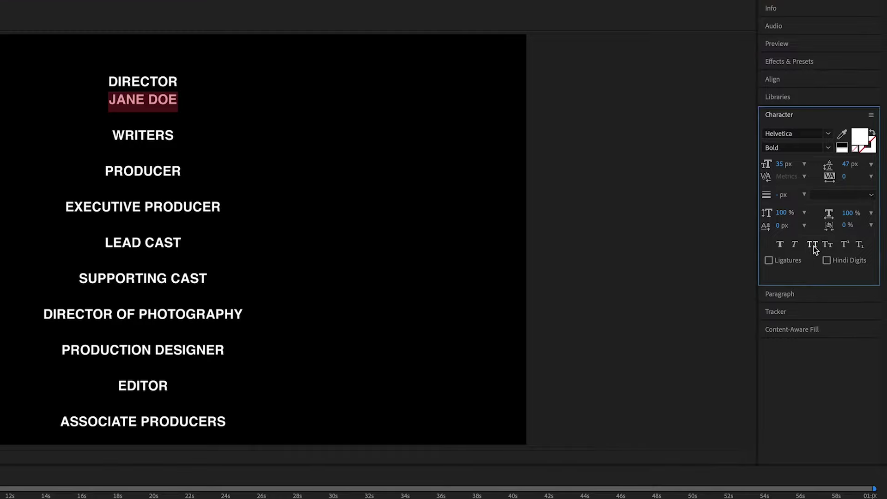
{"action": "left_click", "coordinate": [780, 148]}
{"action": "type", "text": "Regular"}
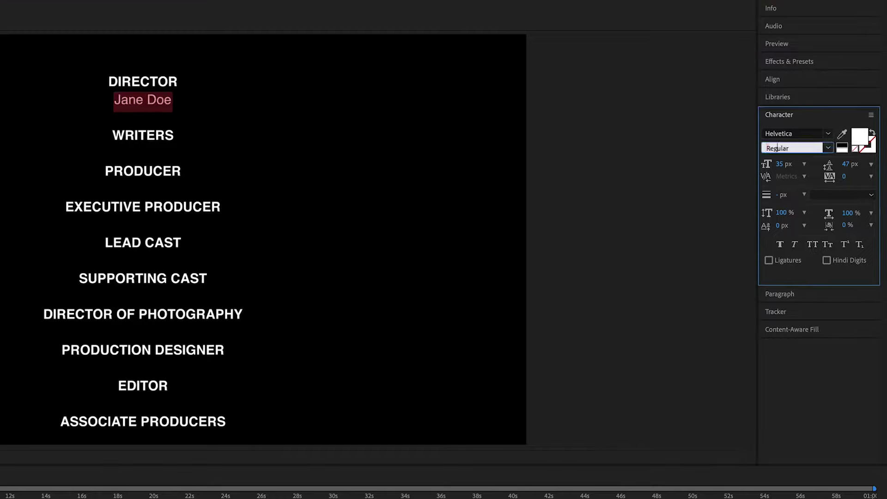
{"action": "key", "text": "Return"}
{"action": "left_click_drag", "start_coordinate": [773, 165], "coordinate": [770, 164]}
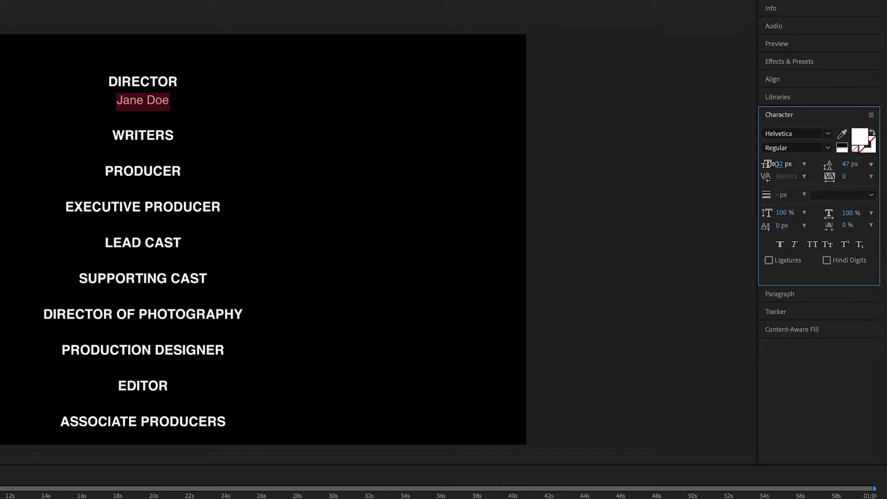
Step: Select the Jane Doe name text for copying
{"action": "left_click", "coordinate": [163, 100]}
{"action": "left_click", "coordinate": [147, 100]}
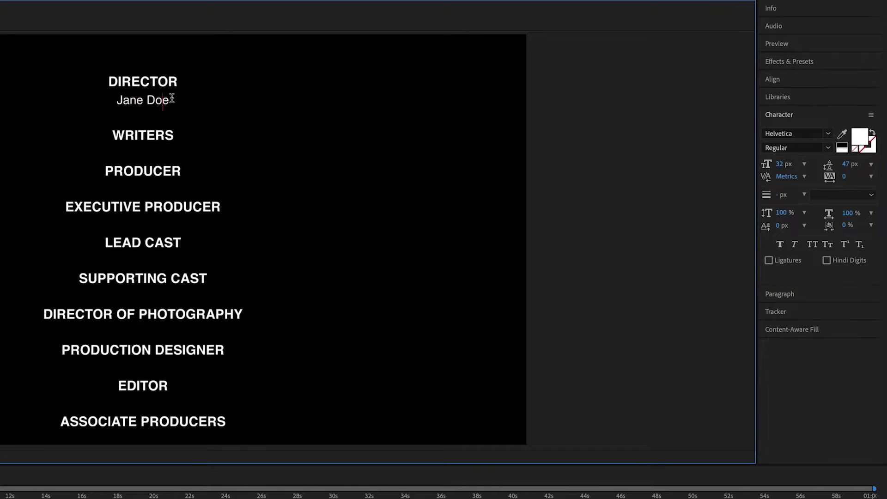
{"action": "left_click_drag", "start_coordinate": [115, 100], "coordinate": [179, 101]}
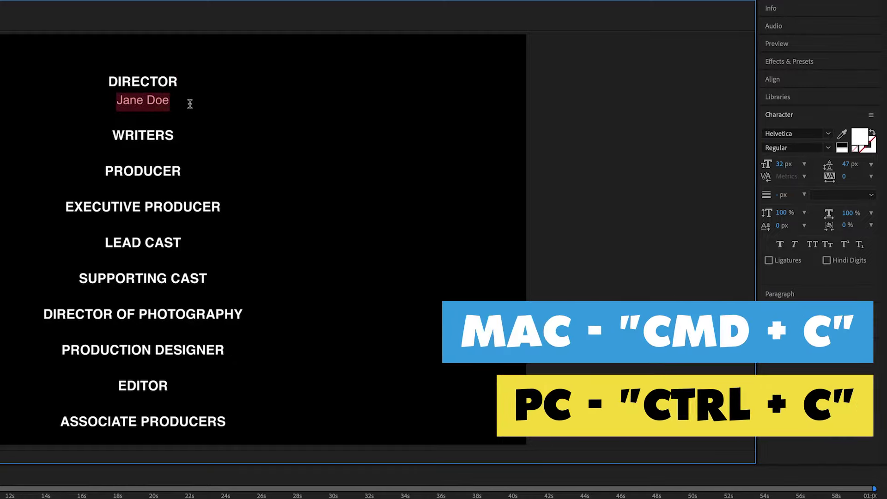
Step: Paste Jane Doe lines under WRITERS and PRODUCER
{"action": "left_click", "coordinate": [172, 135]}
{"action": "key", "text": "Return"}
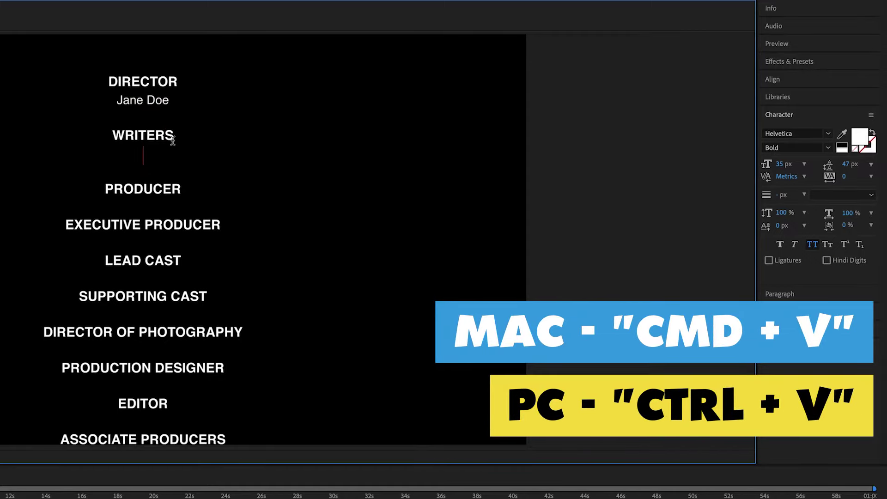
{"action": "key", "text": "ctrl+v"}
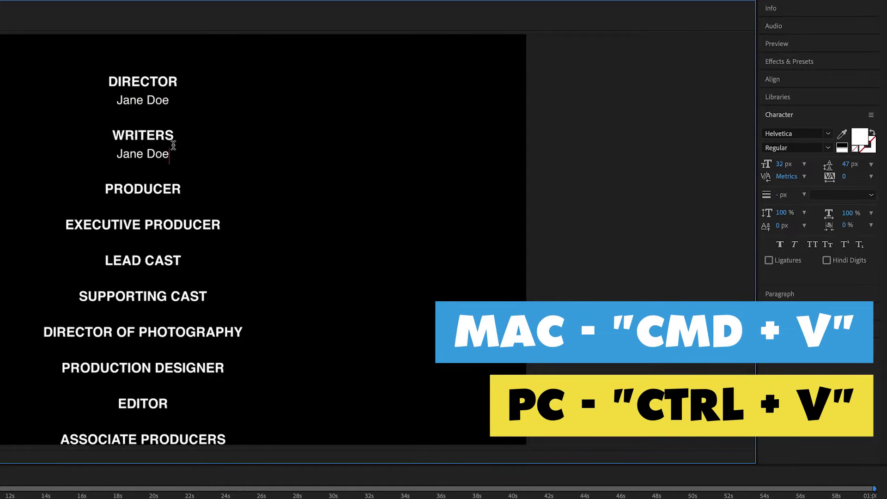
{"action": "left_click_drag", "start_coordinate": [164, 153], "coordinate": [101, 153]}
{"action": "left_click", "coordinate": [164, 153]}
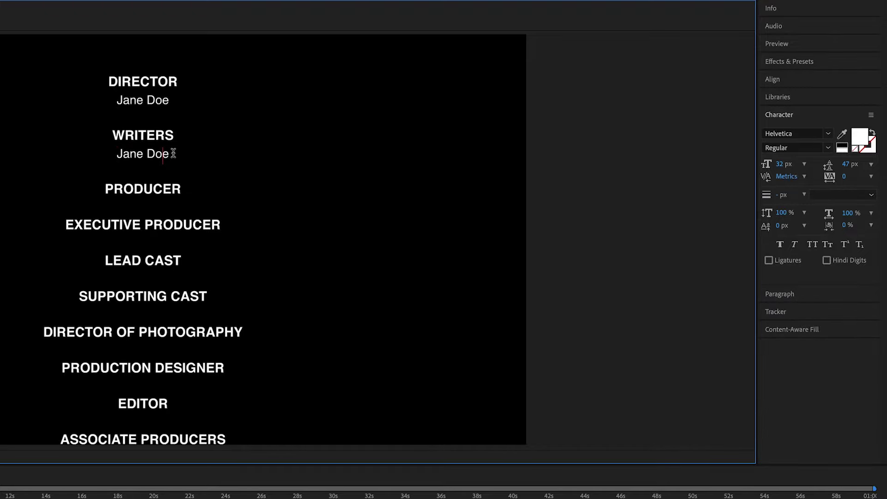
{"action": "left_click", "coordinate": [179, 187]}
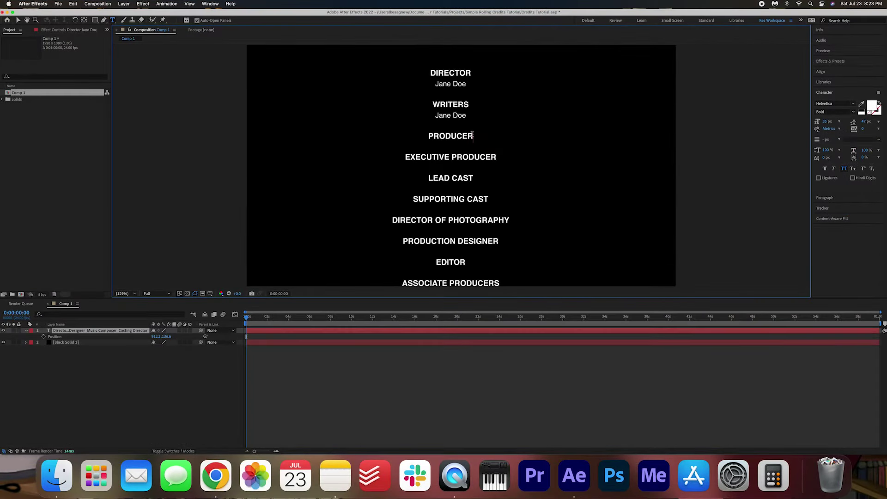
{"action": "key", "text": "Return"}
{"action": "type", "text": "Jane Doe"}
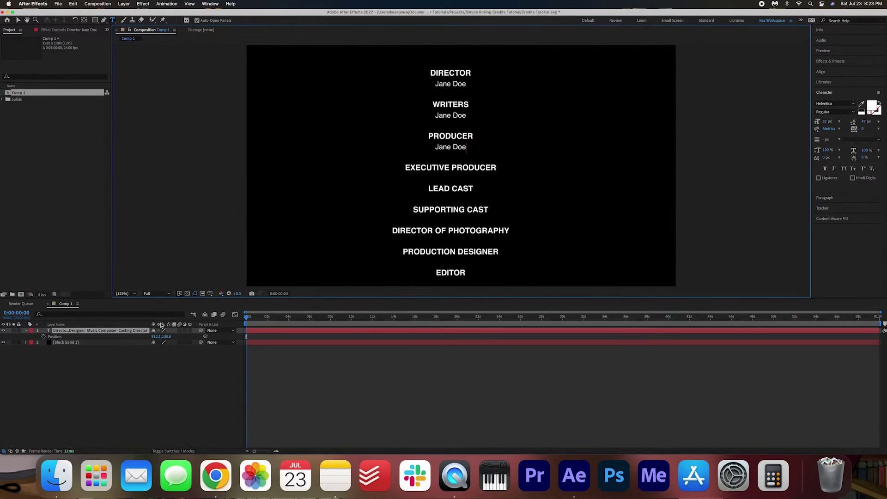
Step: Paste Jane Doe under EXECUTIVE PRODUCER, LEAD CAST, SUPPORTING CAST and DIRECTOR OF PHOTOGRAPHY
{"action": "left_click_drag", "start_coordinate": [167, 337], "coordinate": [117, 337]}
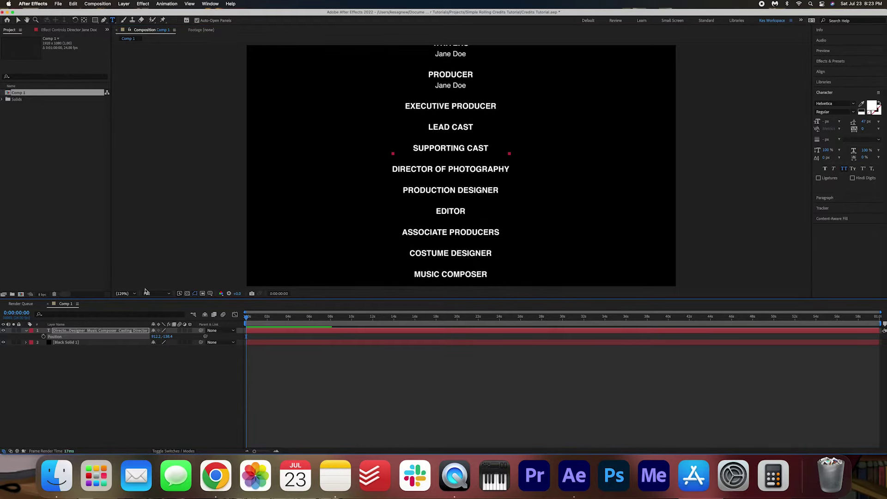
{"action": "left_click", "coordinate": [507, 107]}
{"action": "key", "text": "Return"}
{"action": "type", "text": "Jane Doe"}
{"action": "left_click", "coordinate": [472, 137]}
{"action": "key", "text": "Return"}
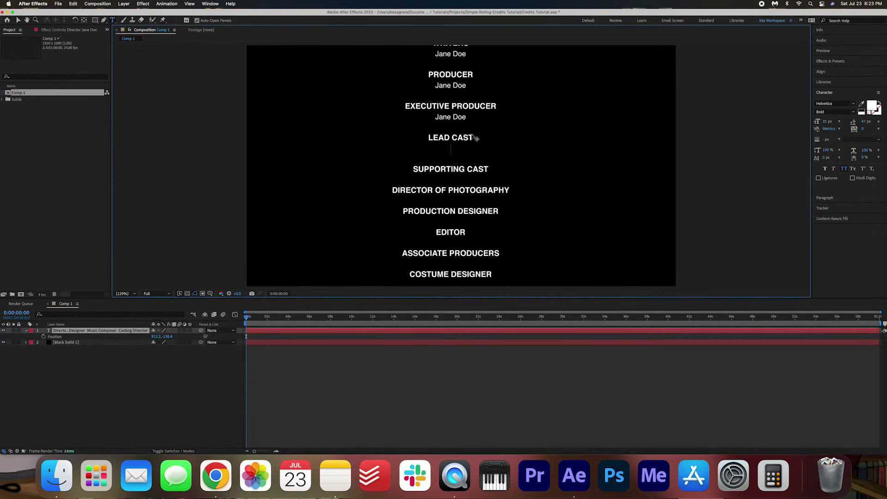
{"action": "type", "text": "Jane Doe"}
{"action": "left_click", "coordinate": [483, 171]}
{"action": "key", "text": "Return"}
{"action": "type", "text": "Jane Doe"}
{"action": "left_click", "coordinate": [509, 200]}
{"action": "key", "text": "Return"}
{"action": "type", "text": "Jane Doe"}
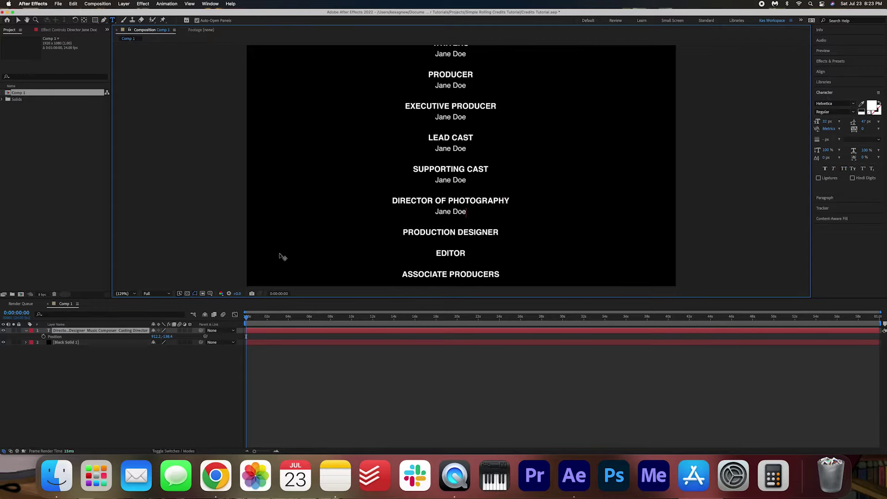
Step: Paste Jane Doe under PRODUCTION DESIGNER, EDITOR, ASSOCIATE PRODUCERS and COSTUME DESIGNER
{"action": "left_click_drag", "start_coordinate": [167, 336], "coordinate": [55, 310]}
{"action": "left_click", "coordinate": [499, 139]}
{"action": "key", "text": "Return"}
{"action": "type", "text": "Jane Doe"}
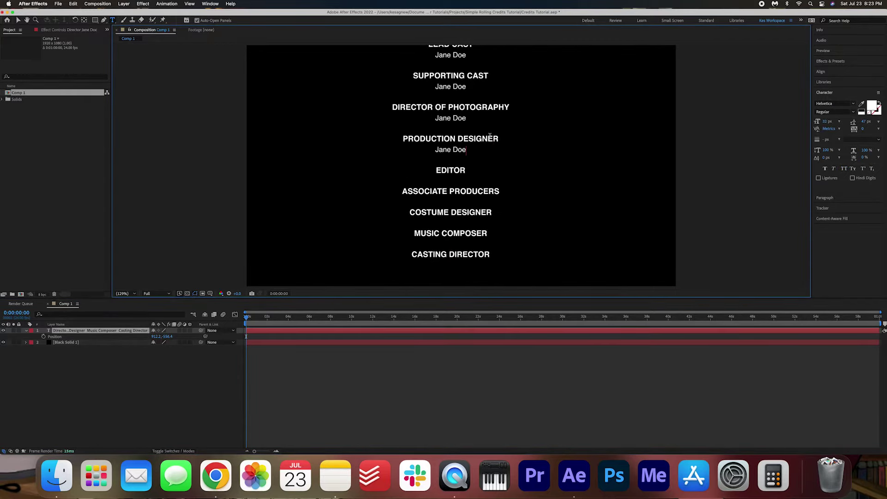
{"action": "left_click", "coordinate": [455, 171]}
{"action": "left_click", "coordinate": [464, 170]}
{"action": "key", "text": "Return"}
{"action": "type", "text": "Jane Doe"}
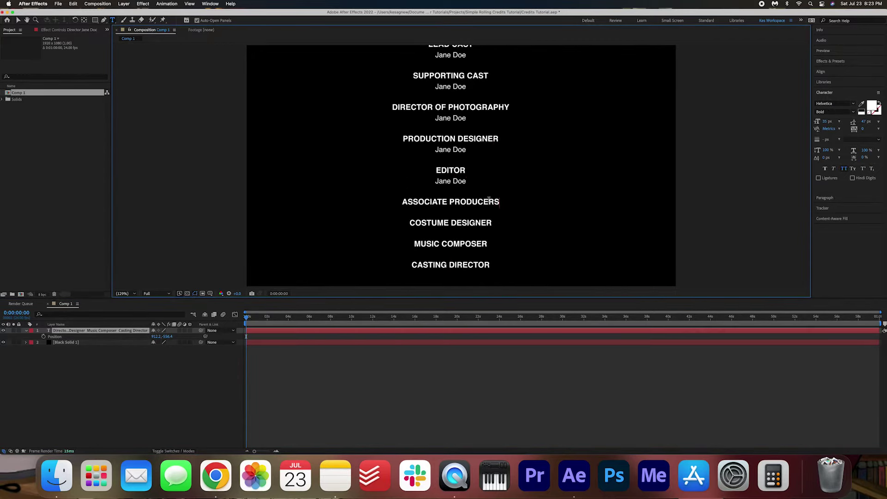
{"action": "key", "text": "Return"}
{"action": "type", "text": "Jane Doe"}
{"action": "left_click", "coordinate": [493, 223]}
{"action": "key", "text": "Return"}
{"action": "type", "text": "Jane Doe"}
Step: Paste a Jane Doe line under MUSIC COMPOSER
{"action": "left_click_drag", "start_coordinate": [167, 337], "coordinate": [110, 328]}
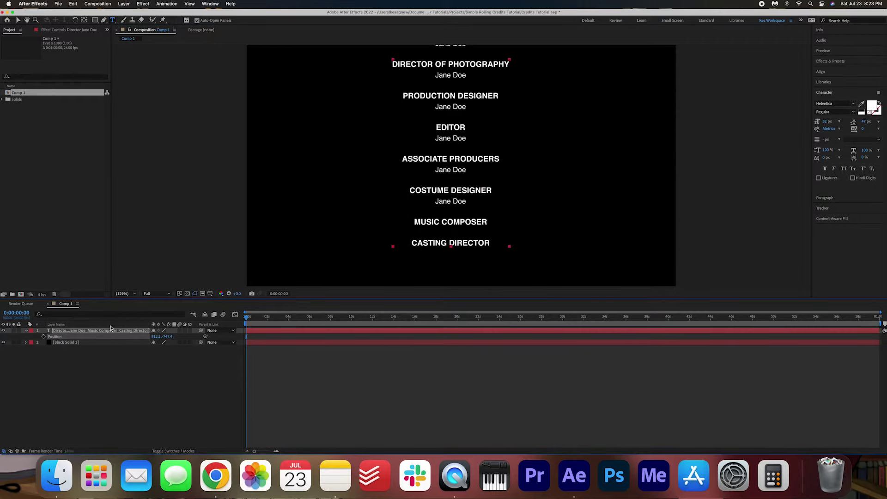
{"action": "left_click", "coordinate": [489, 222]}
{"action": "key", "text": "Return"}
{"action": "type", "text": "Jane Doe"}
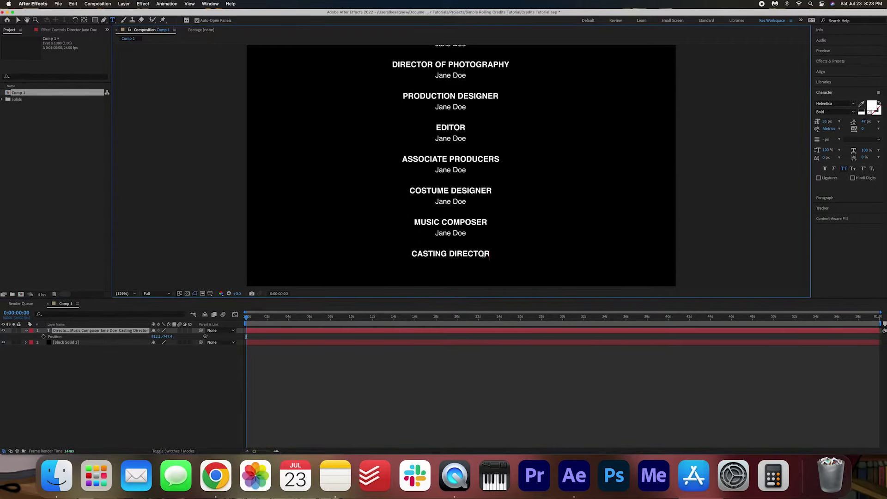
Step: Paste Jane Doe under CASTING DIRECTOR and lower the credits to Position Y 330.6
{"action": "key", "text": "Return"}
{"action": "type", "text": "Jane Doe"}
{"action": "left_click_drag", "start_coordinate": [161, 337], "coordinate": [306, 287]}
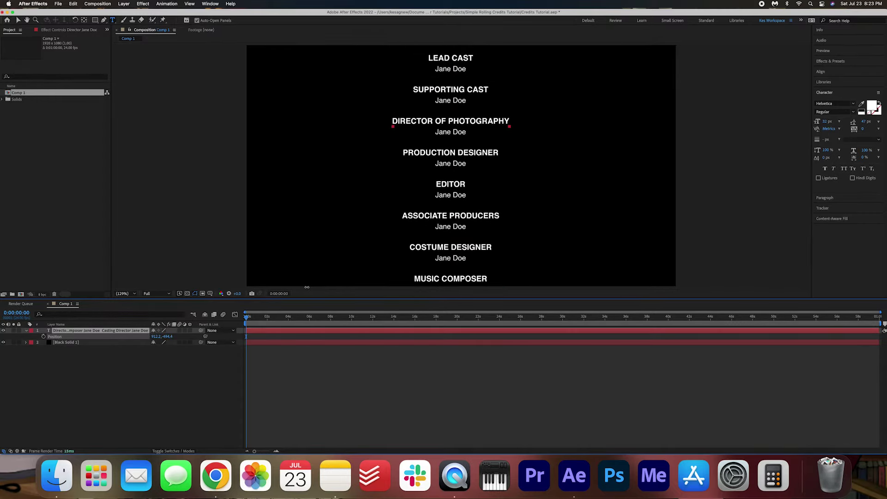
{"action": "left_click_drag", "start_coordinate": [167, 336], "coordinate": [155, 339]}
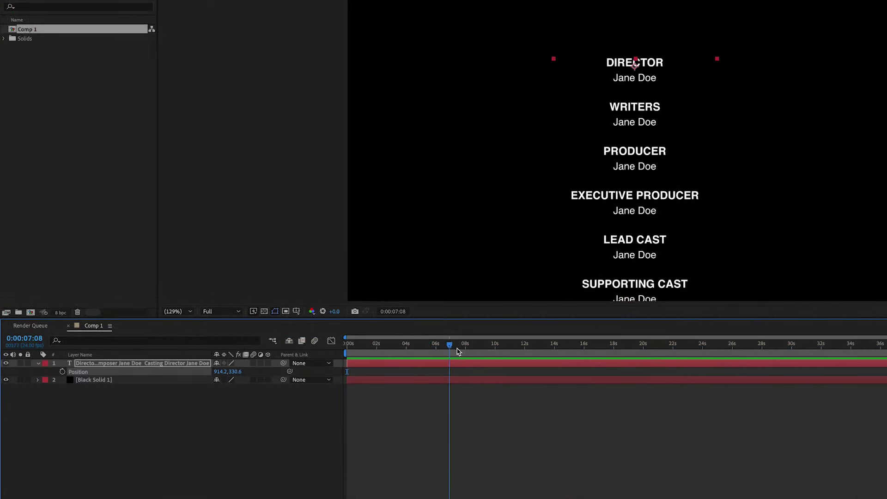
Step: Keyframe Position Y 1113.6 at 0 s and -1745.4 at 30 s
{"action": "left_click_drag", "start_coordinate": [457, 351], "coordinate": [326, 342]}
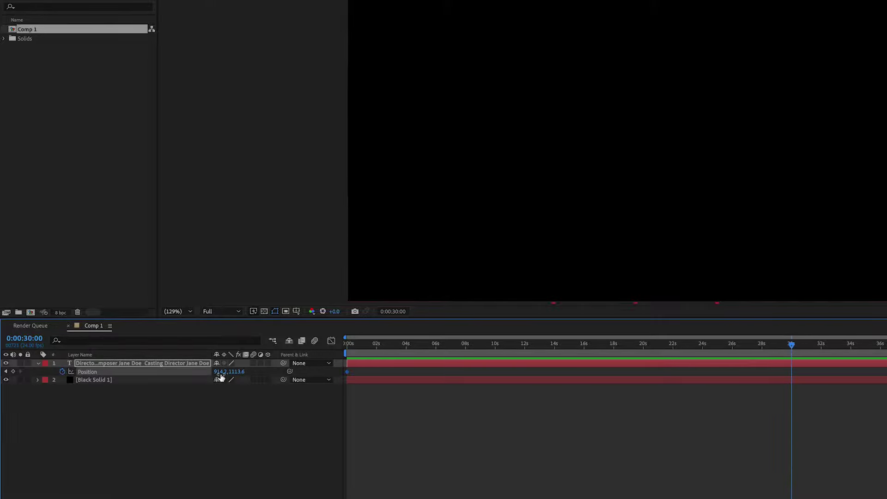
{"action": "left_click_drag", "start_coordinate": [242, 371], "coordinate": [227, 372]}
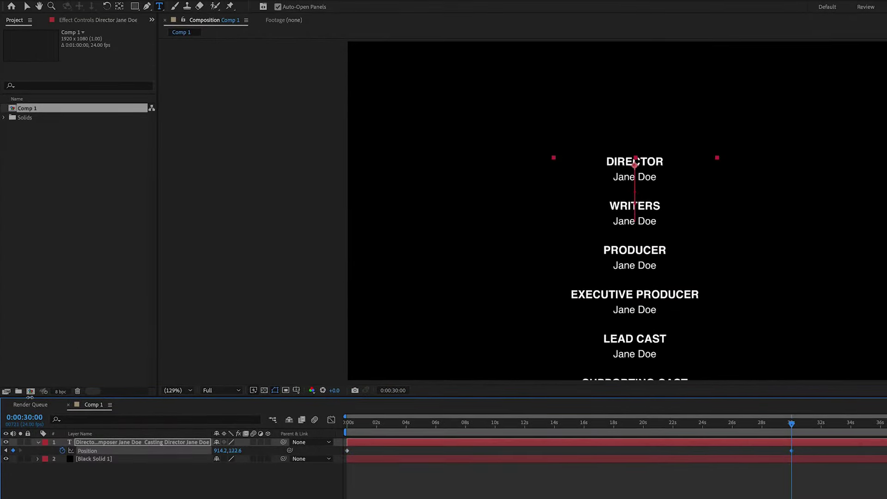
{"action": "left_click_drag", "start_coordinate": [30, 396], "coordinate": [165, 406]}
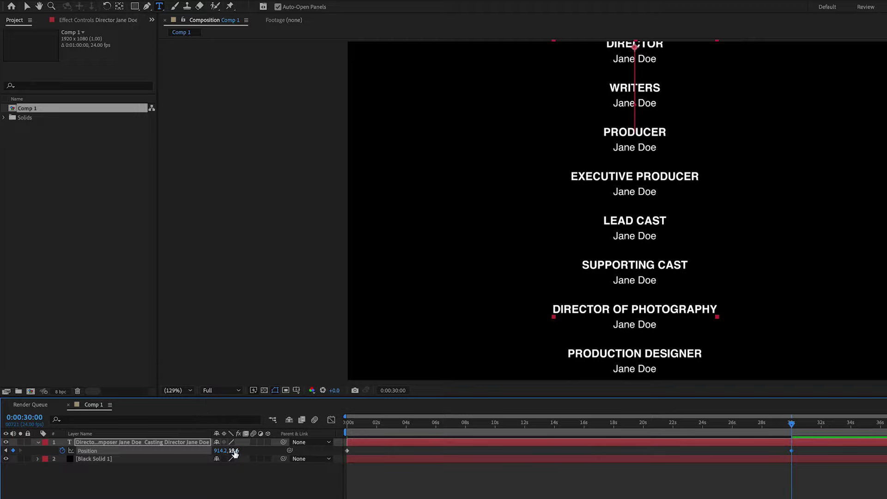
{"action": "left_click_drag", "start_coordinate": [234, 453], "coordinate": [188, 431]}
{"action": "left_click_drag", "start_coordinate": [232, 451], "coordinate": [36, 428]}
{"action": "left_click_drag", "start_coordinate": [208, 446], "coordinate": [111, 438]}
{"action": "left_click_drag", "start_coordinate": [241, 452], "coordinate": [127, 423]}
{"action": "left_click_drag", "start_coordinate": [237, 450], "coordinate": [227, 451]}
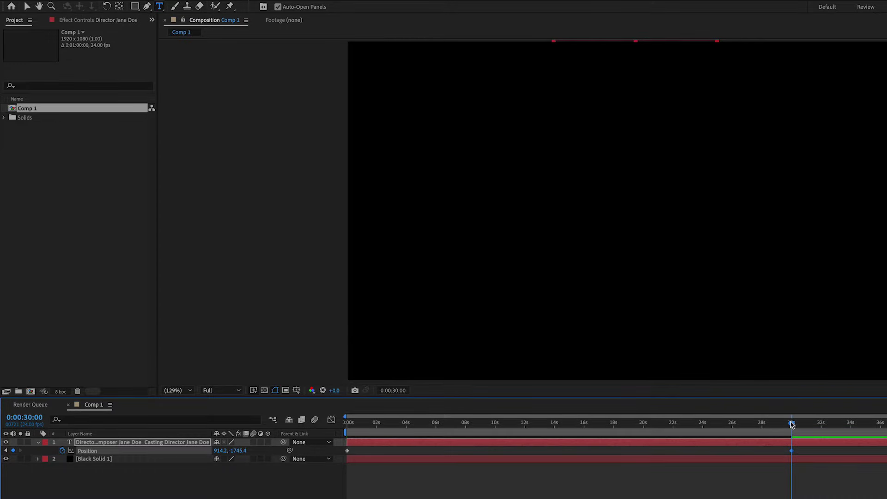
{"action": "left_click_drag", "start_coordinate": [791, 424], "coordinate": [334, 435]}
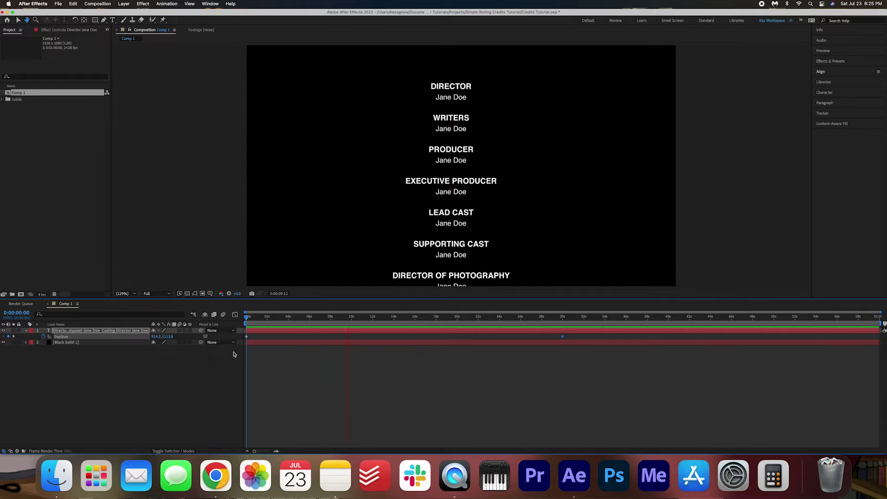
Step: Stop the preview and move the end Position keyframe to about 47 s
{"action": "key", "text": "space"}
{"action": "left_click_drag", "start_coordinate": [563, 339], "coordinate": [745, 337]}
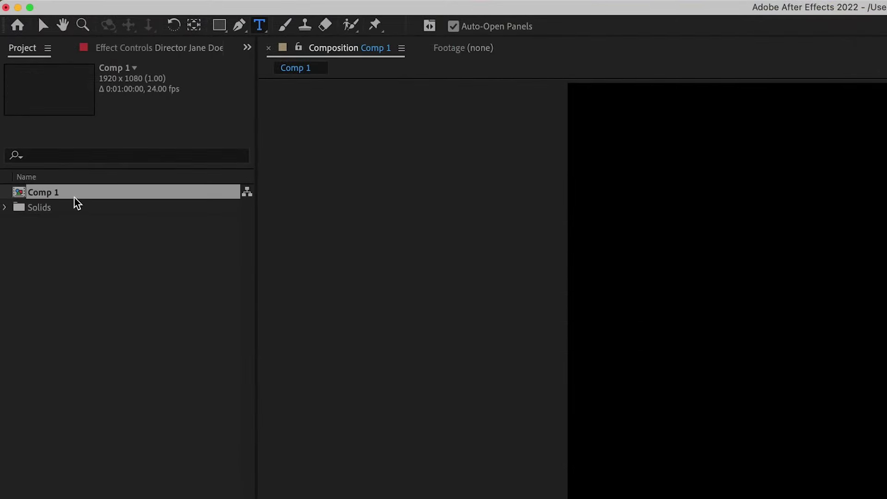
{"action": "right_click", "coordinate": [76, 203]}
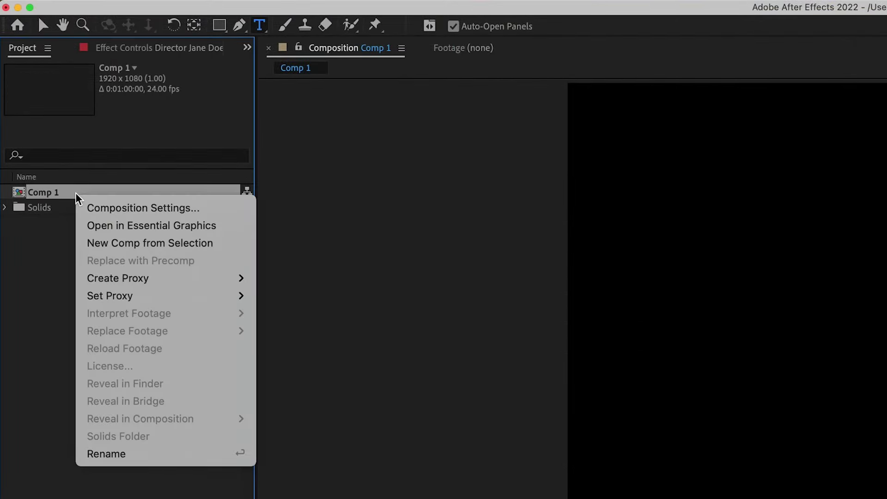
{"action": "left_click", "coordinate": [142, 209]}
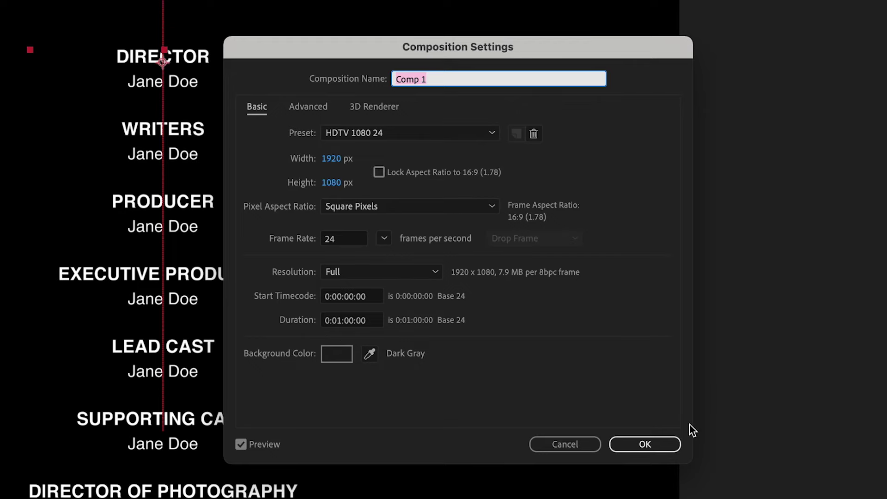
{"action": "left_click", "coordinate": [578, 444]}
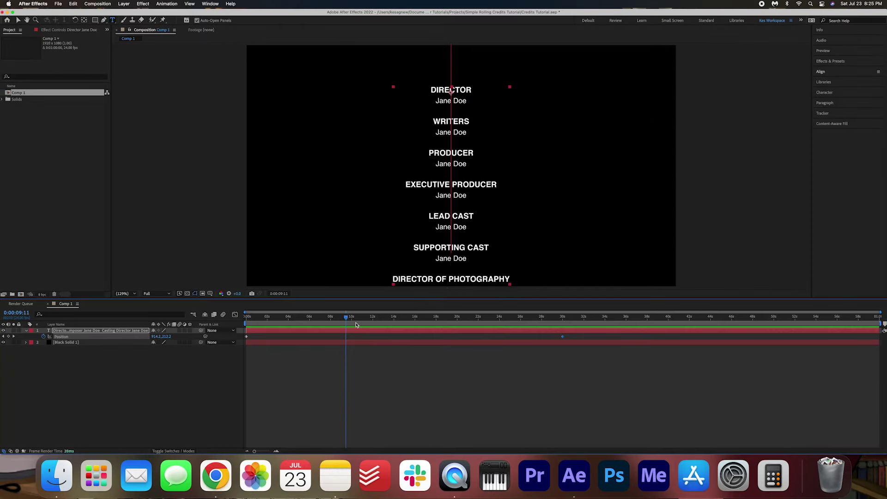
{"action": "left_click", "coordinate": [355, 323]}
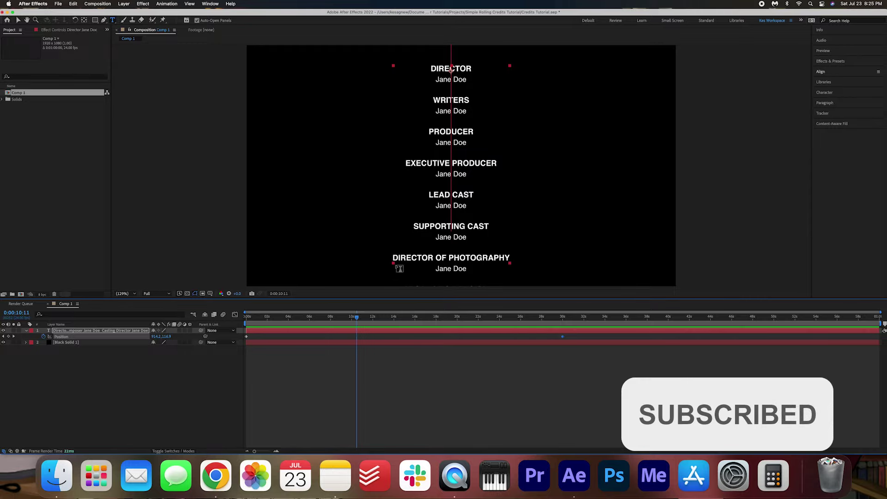
{"action": "left_click_drag", "start_coordinate": [364, 323], "coordinate": [504, 325]}
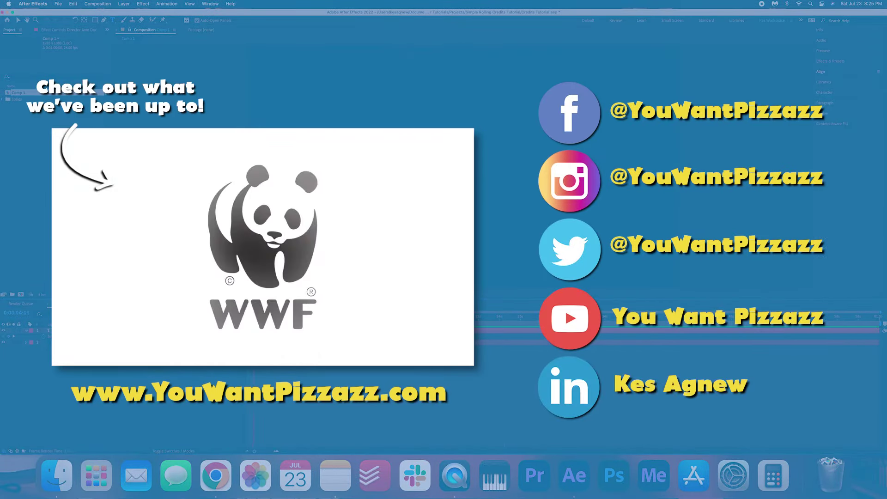